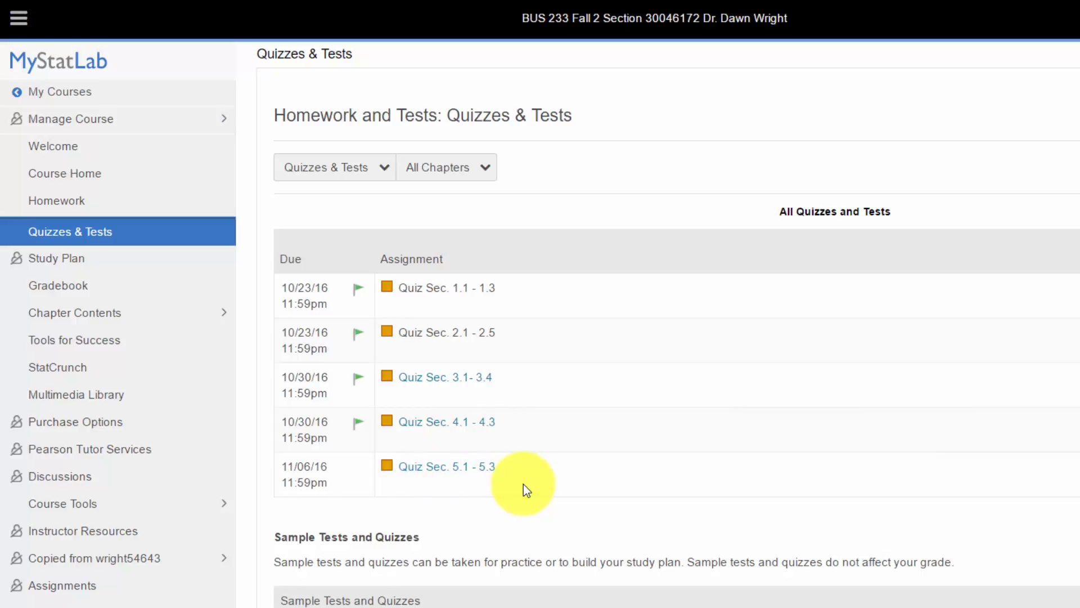
Start the test Quiz Sec. 5.1 - 5.3, then widen and reposition its window so the whole quiz fits on screen.
click(442, 470)
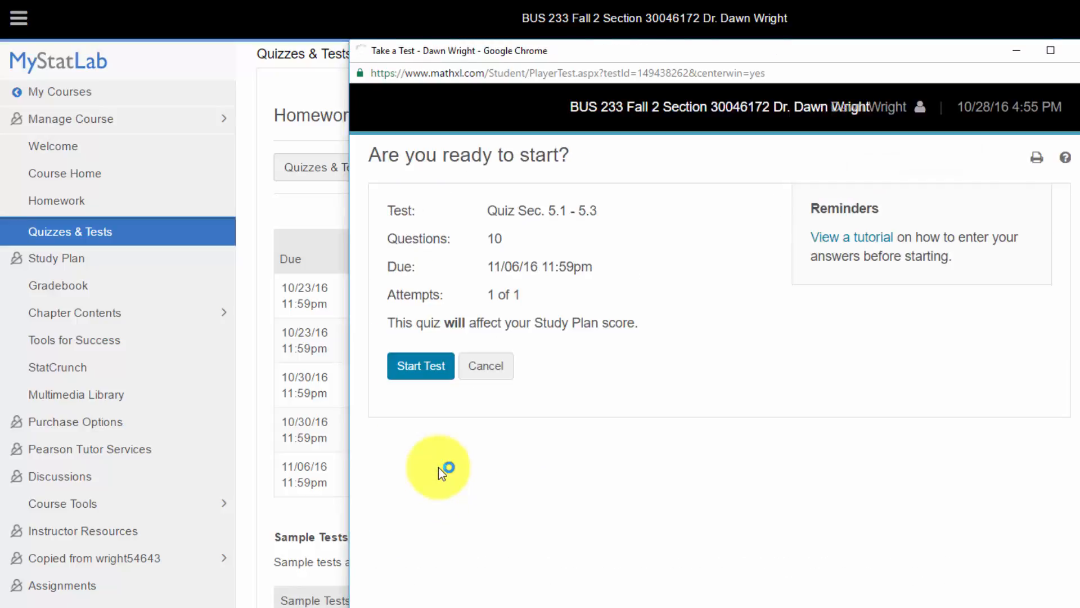
click(494, 397)
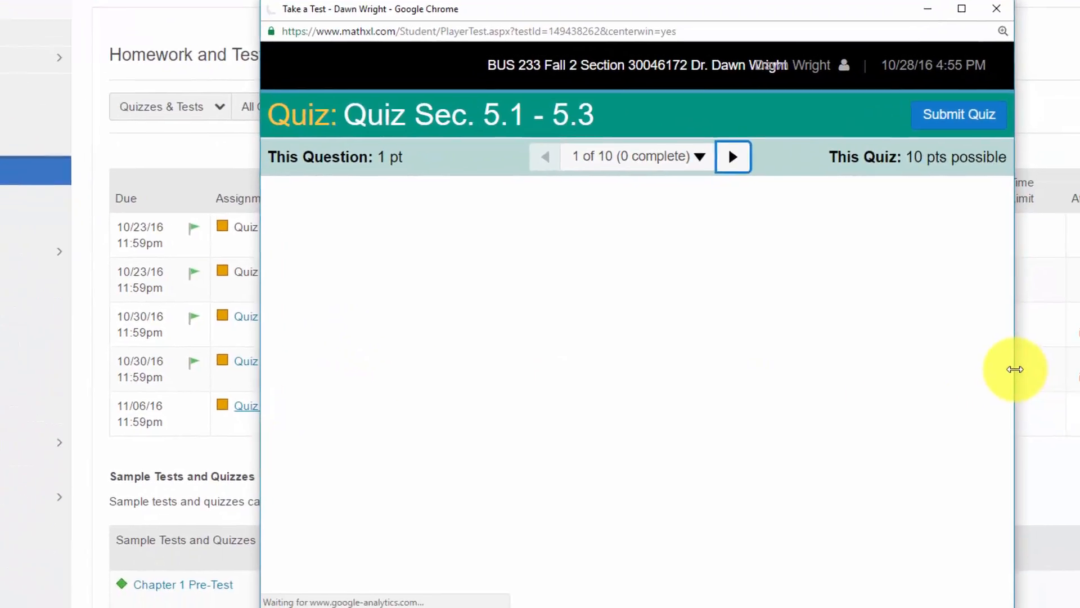
drag(1015, 369, 1066, 350)
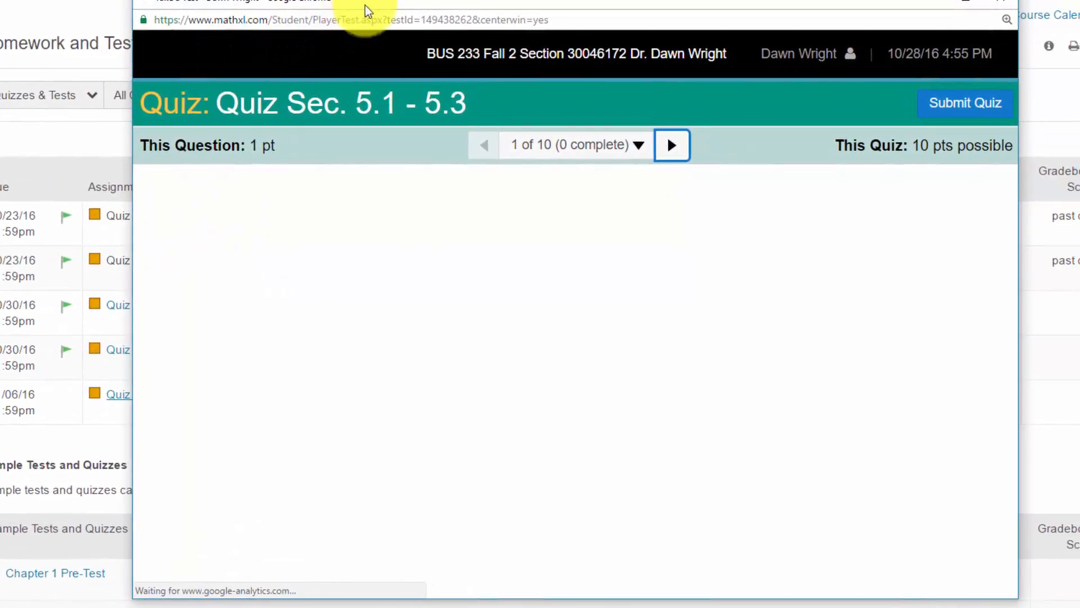
drag(366, 10, 270, 1)
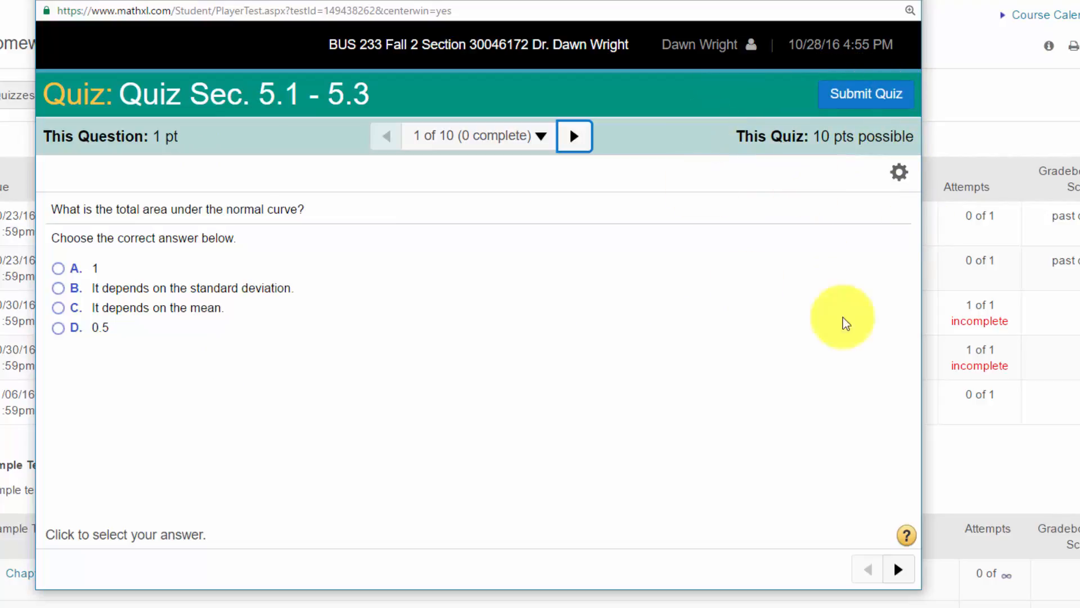
Advance through the quiz to question 4 and open the data options beside the tire life span values.
click(578, 139)
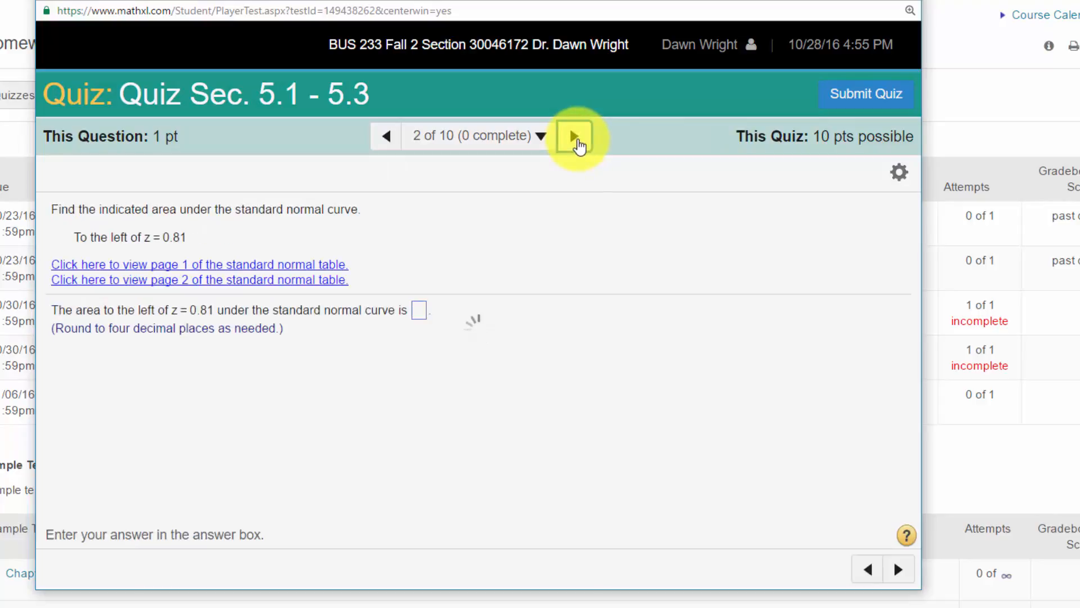
click(578, 141)
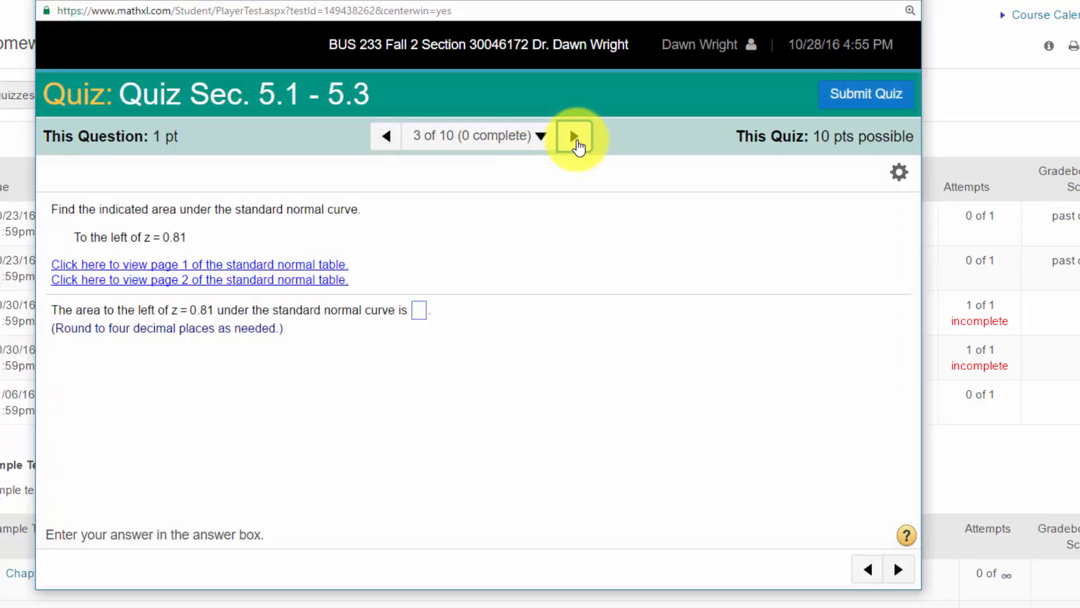
click(574, 138)
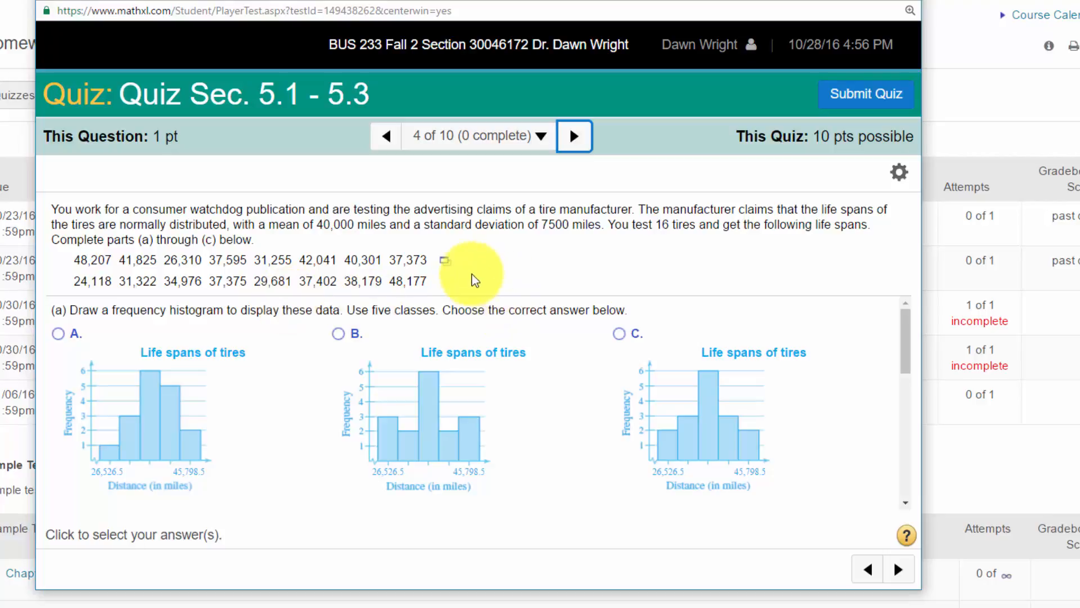
click(445, 262)
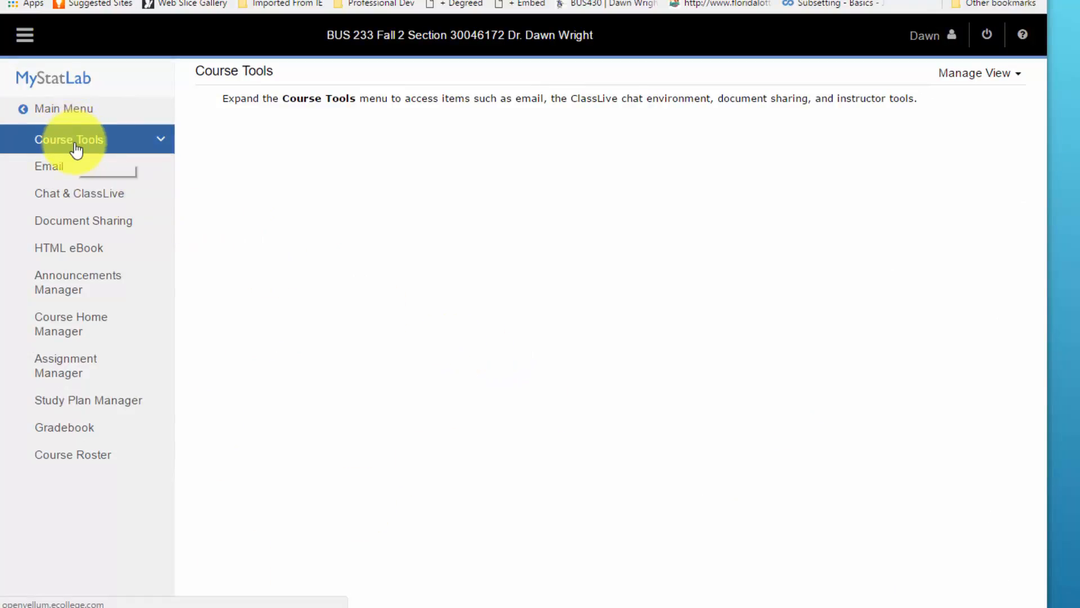
Open Quiz Sec. 5.1 - 5.3 for editing in the Assignment Manager, agreeing to remove its instructor results.
click(66, 367)
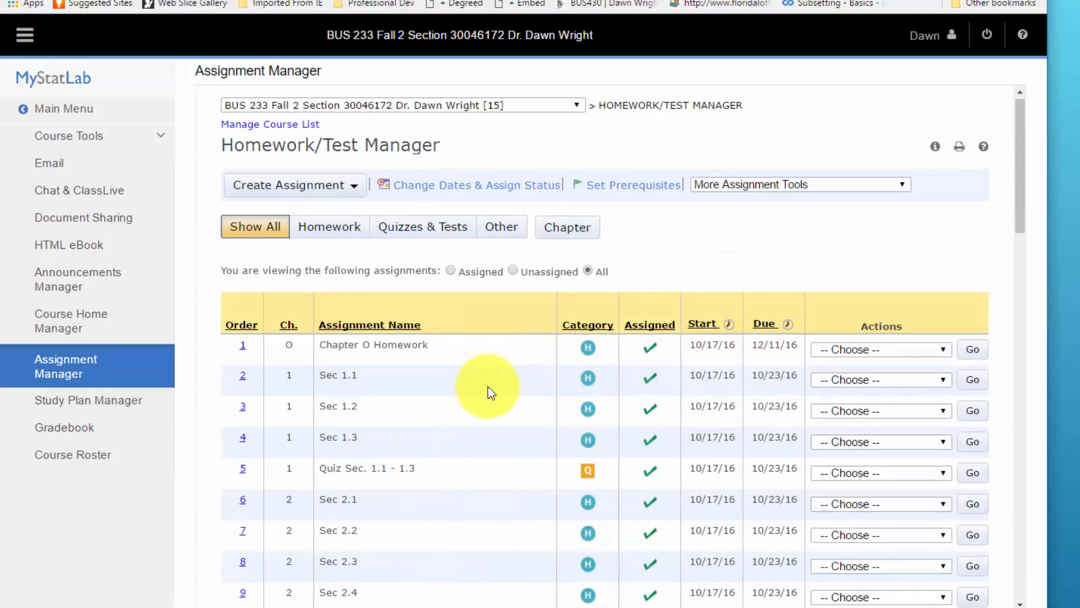
scroll(489, 388, down, 6)
scroll(489, 385, down, 7)
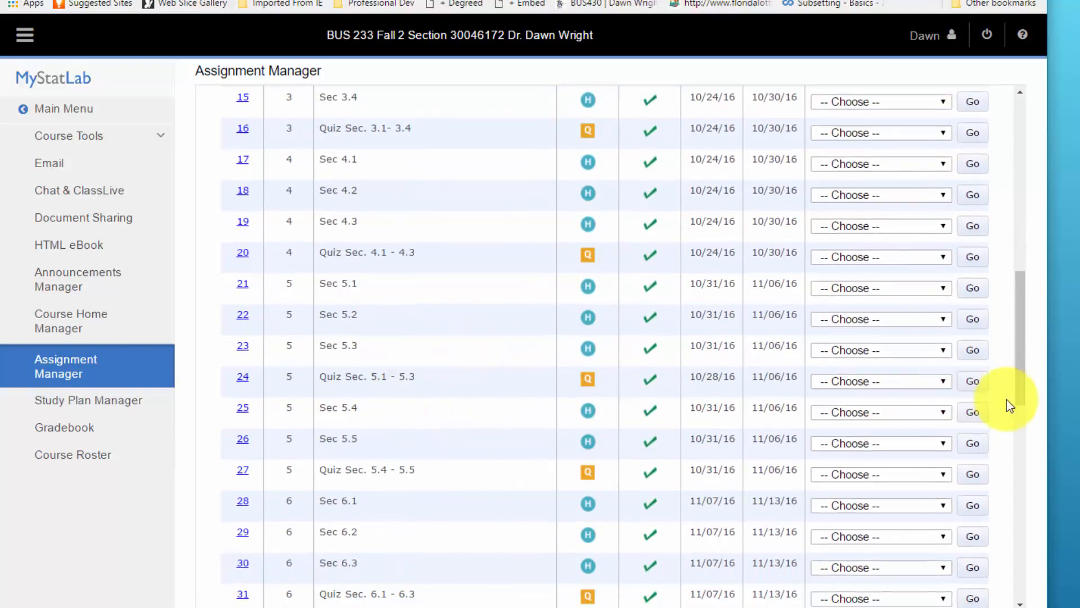
click(942, 385)
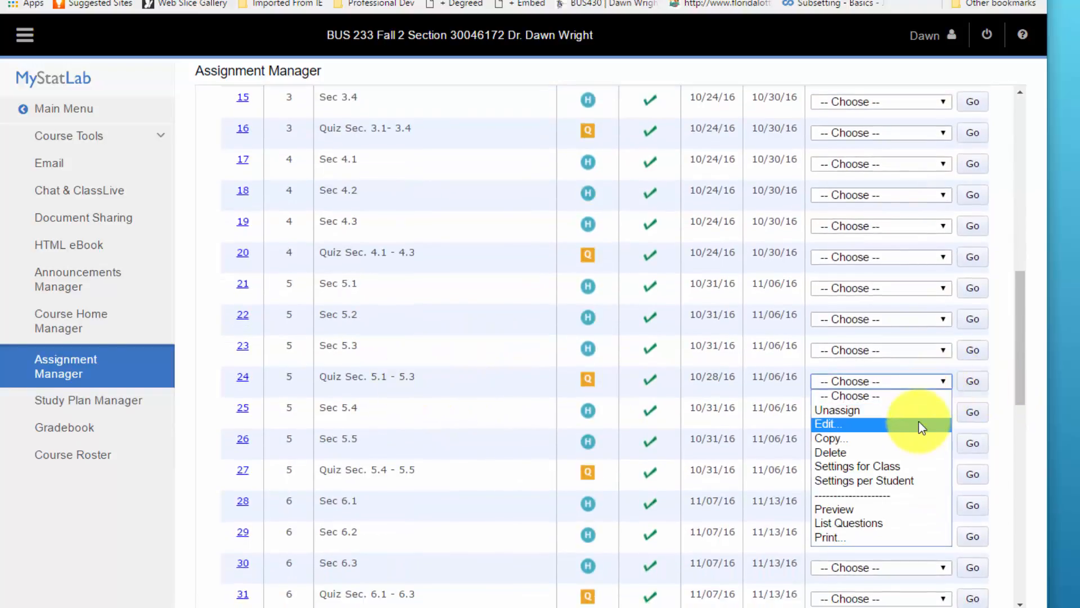
click(934, 422)
click(971, 385)
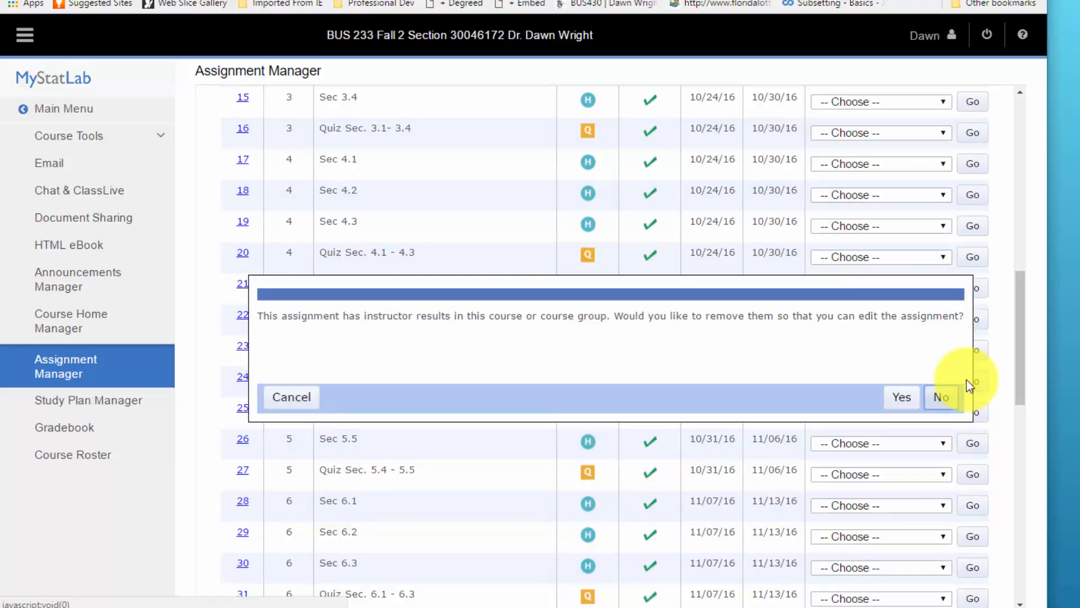
click(900, 397)
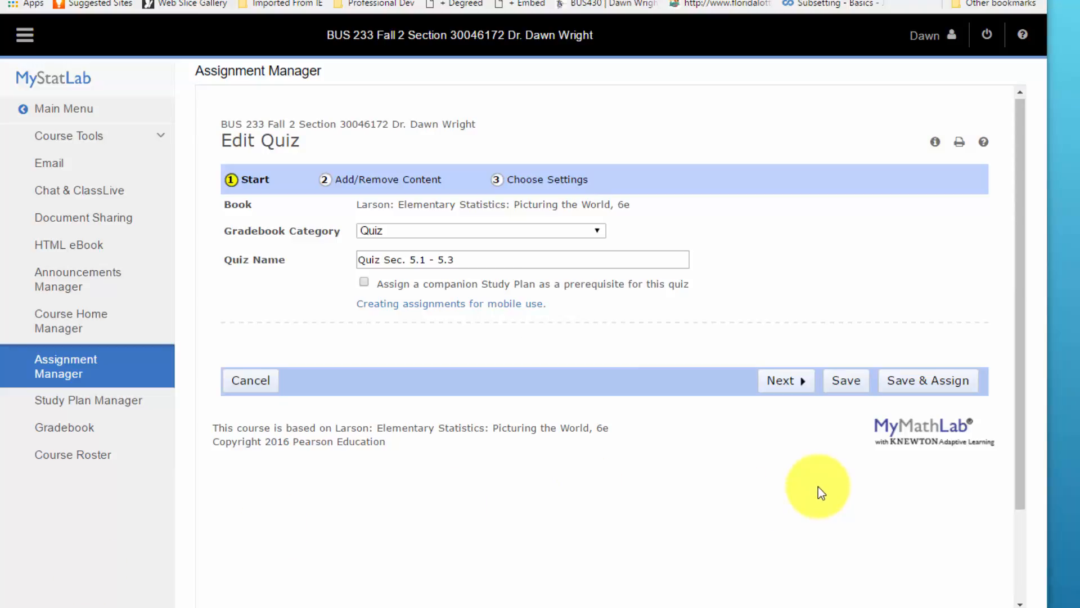
Proceed to the quiz's Choose Settings stage and set its available date to 10/30/2016.
click(779, 383)
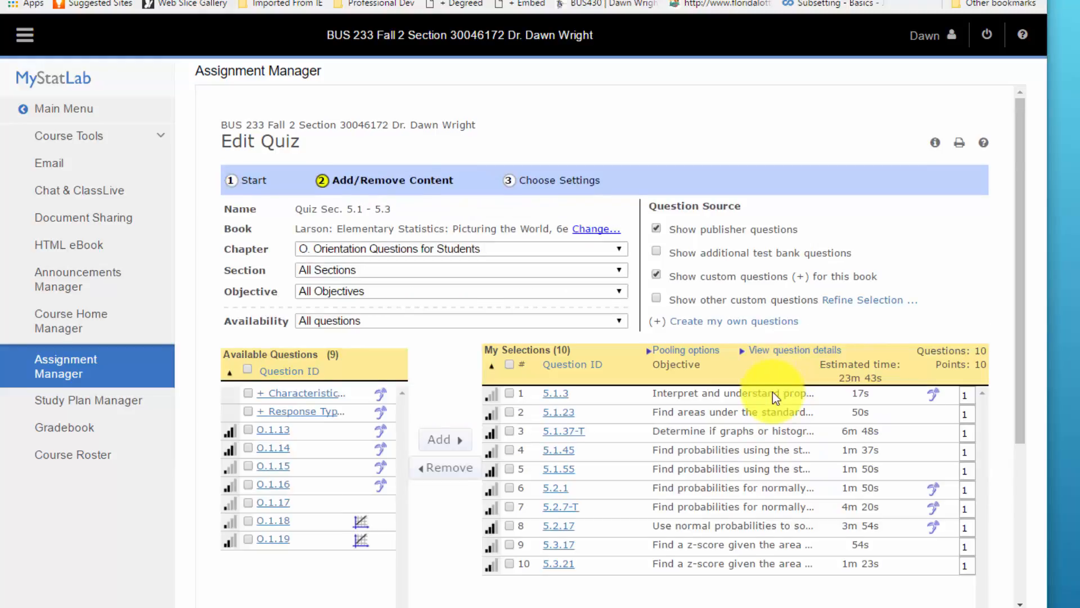
scroll(757, 397, down, 1)
scroll(754, 394, down, 3)
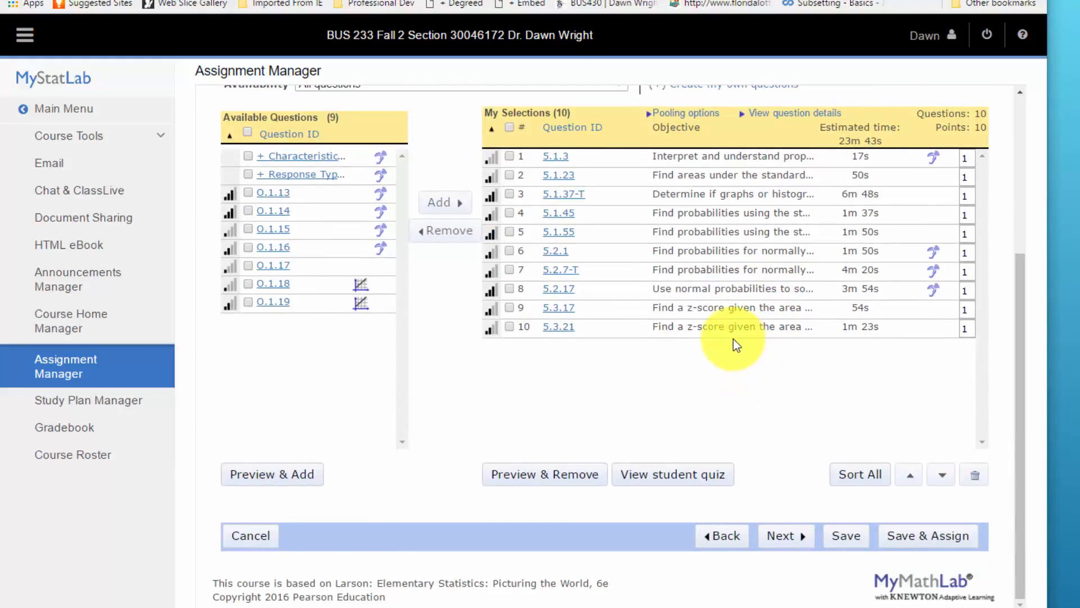
click(791, 546)
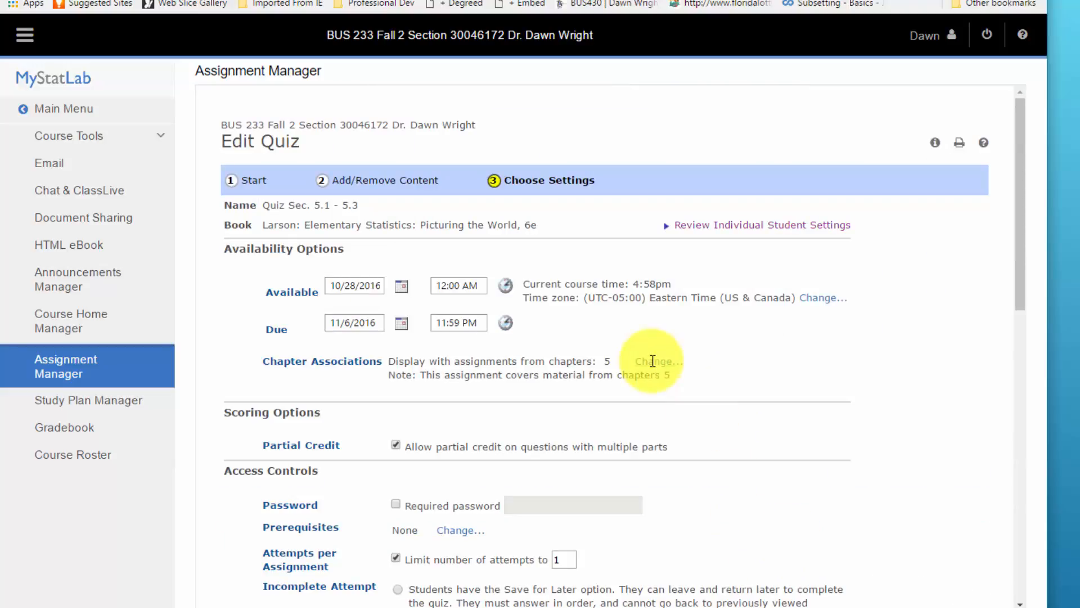
click(400, 288)
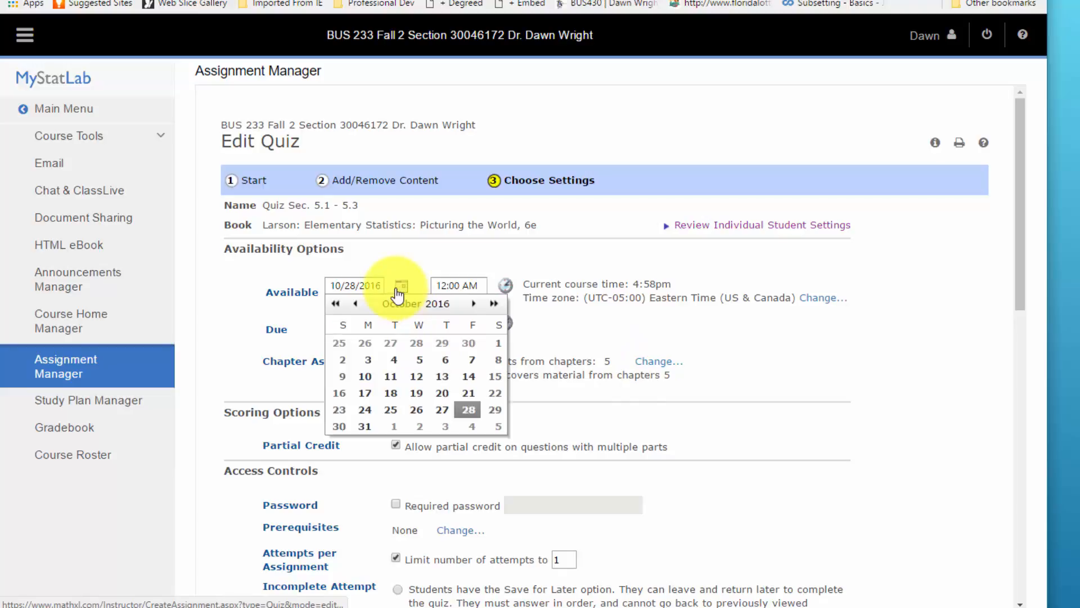
click(338, 427)
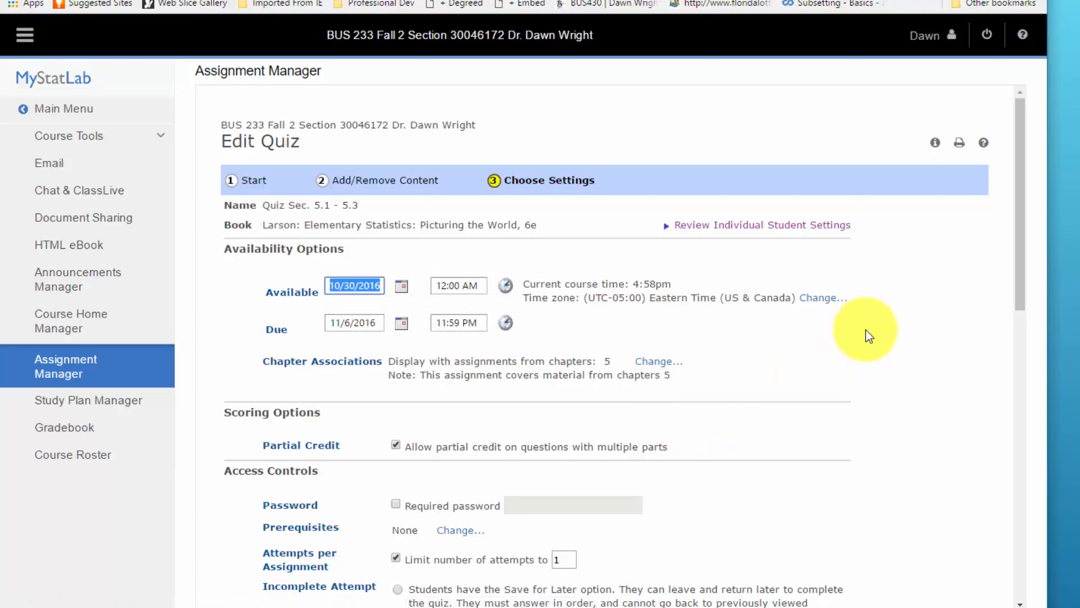
Remove Help Me Solve This, View an Example, Textbook, Tech Help, Ask My Instructor and Instructor Tip from the quiz's learning aids.
scroll(827, 338, down, 7)
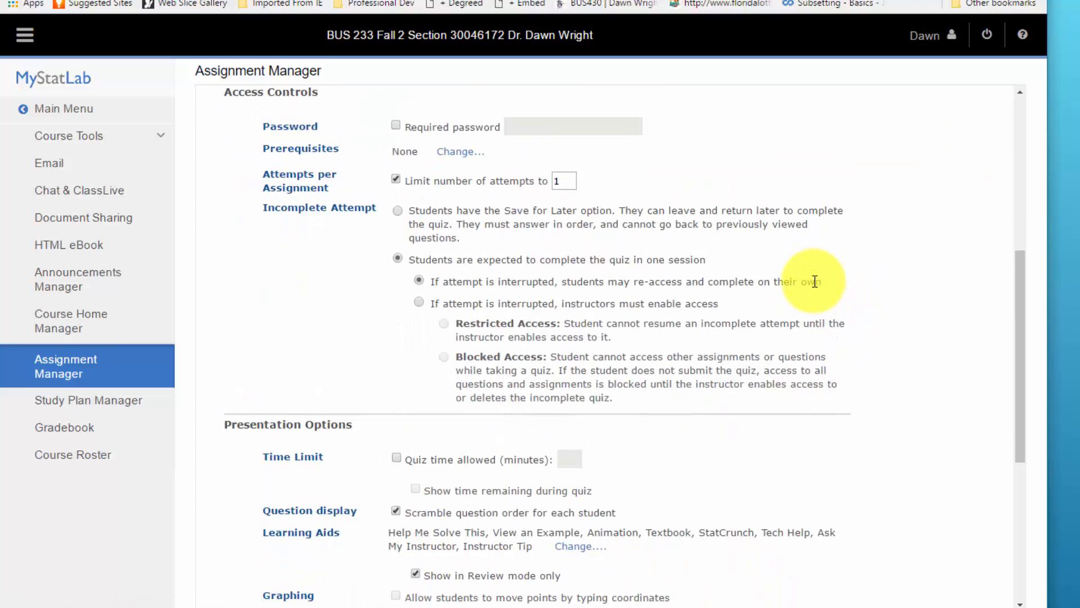
scroll(799, 282, down, 5)
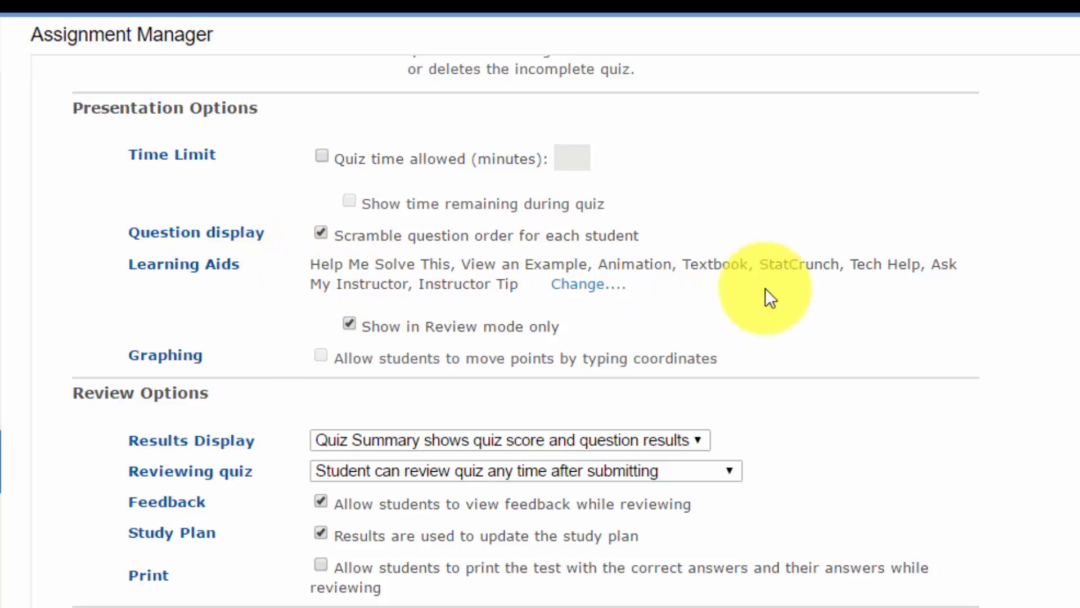
click(577, 287)
scroll(562, 290, up, 8)
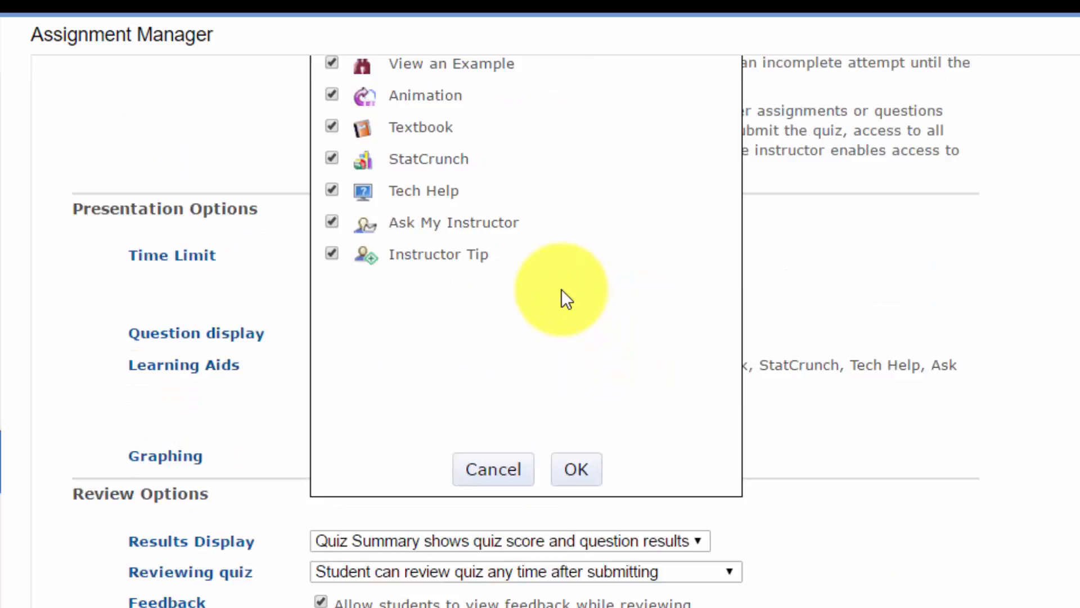
click(333, 367)
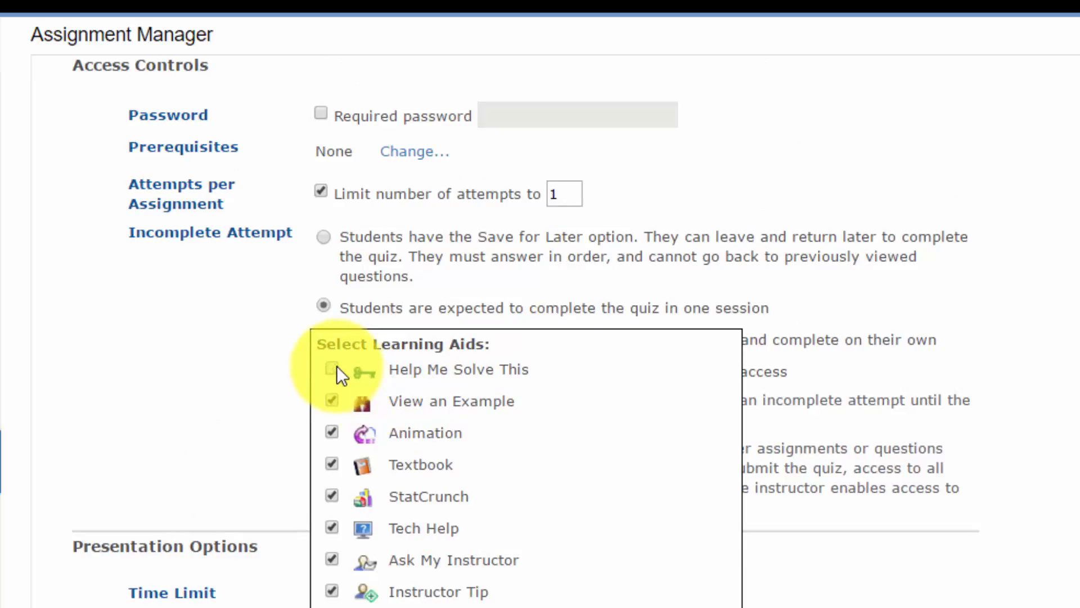
click(331, 400)
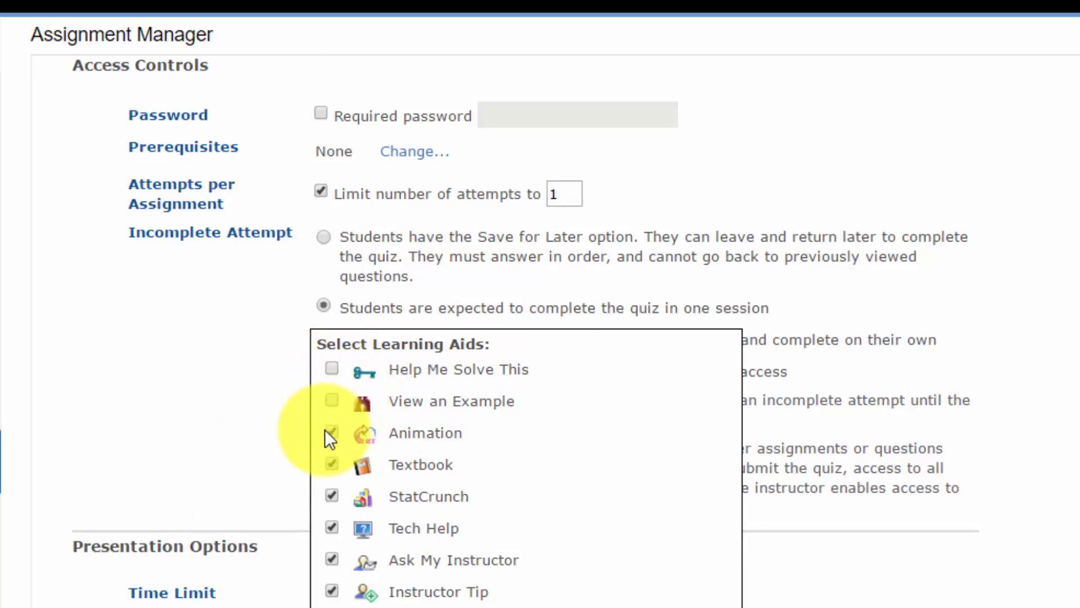
click(332, 462)
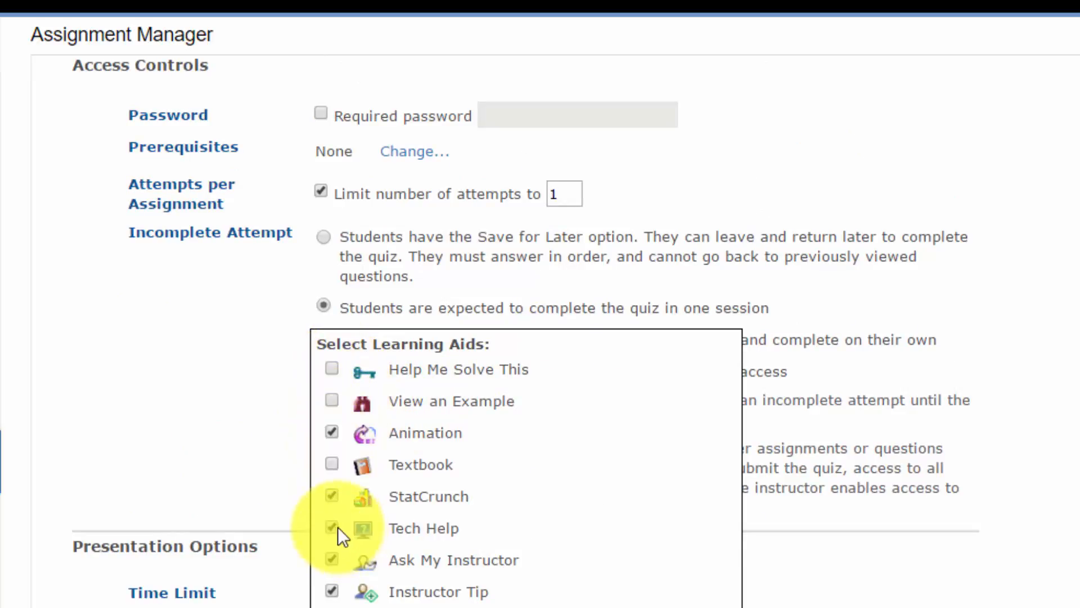
click(330, 529)
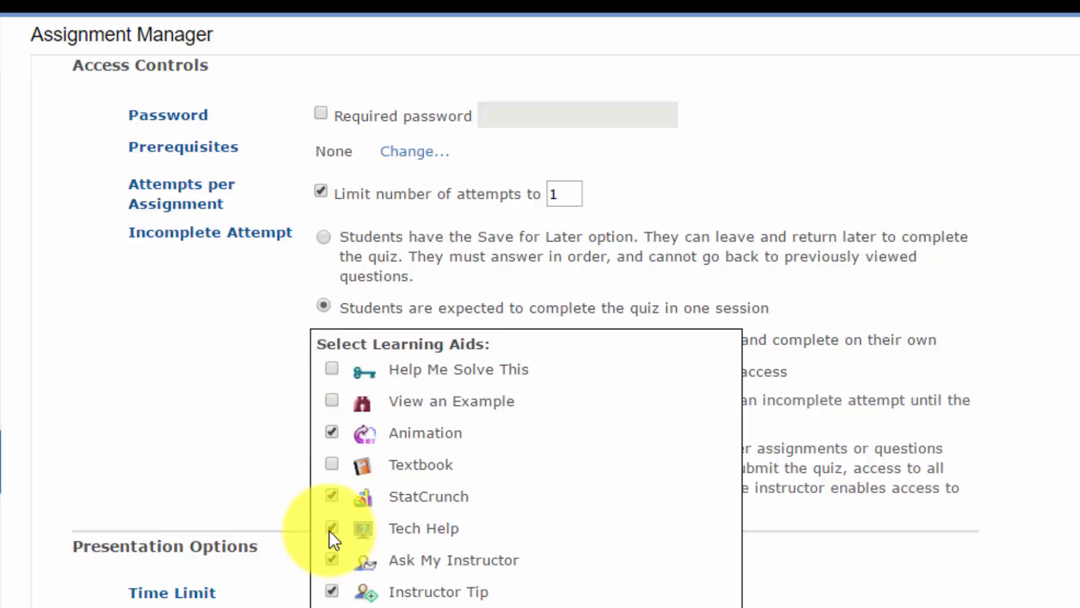
click(329, 559)
click(331, 591)
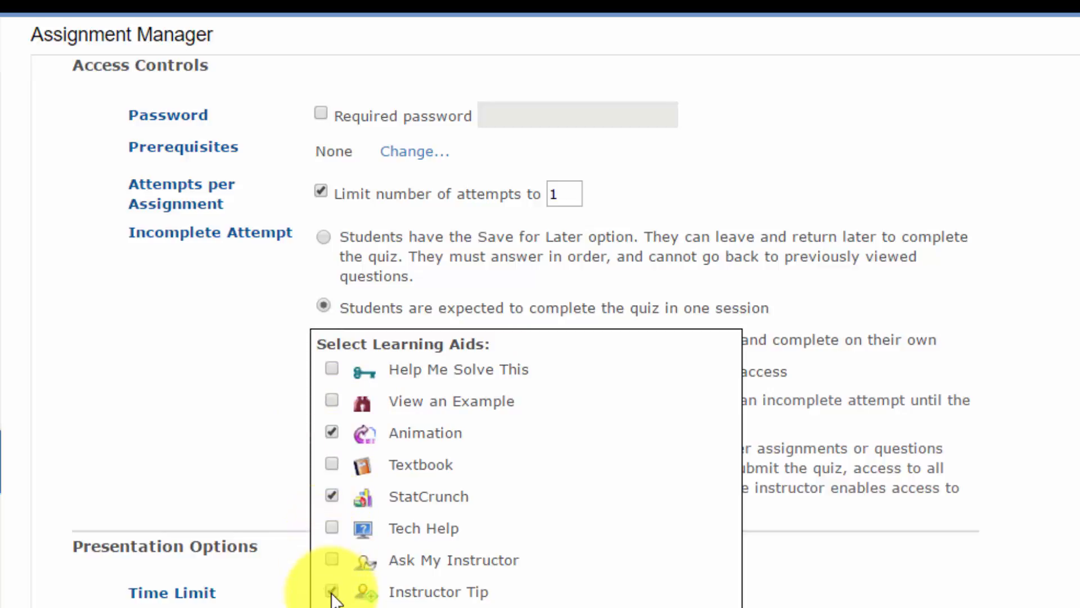
scroll(604, 566, down, 4)
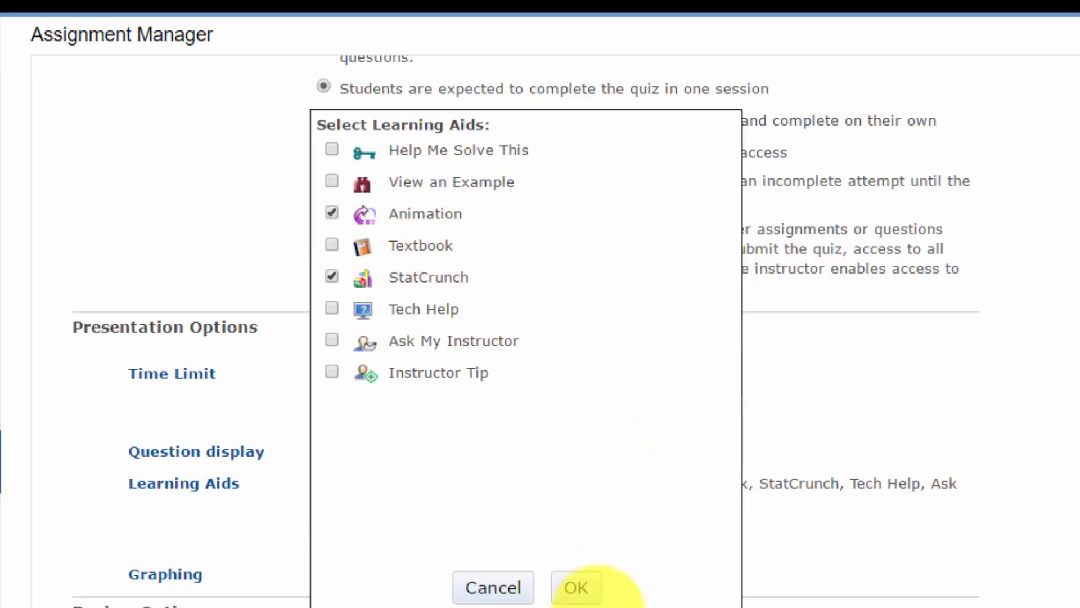
click(578, 590)
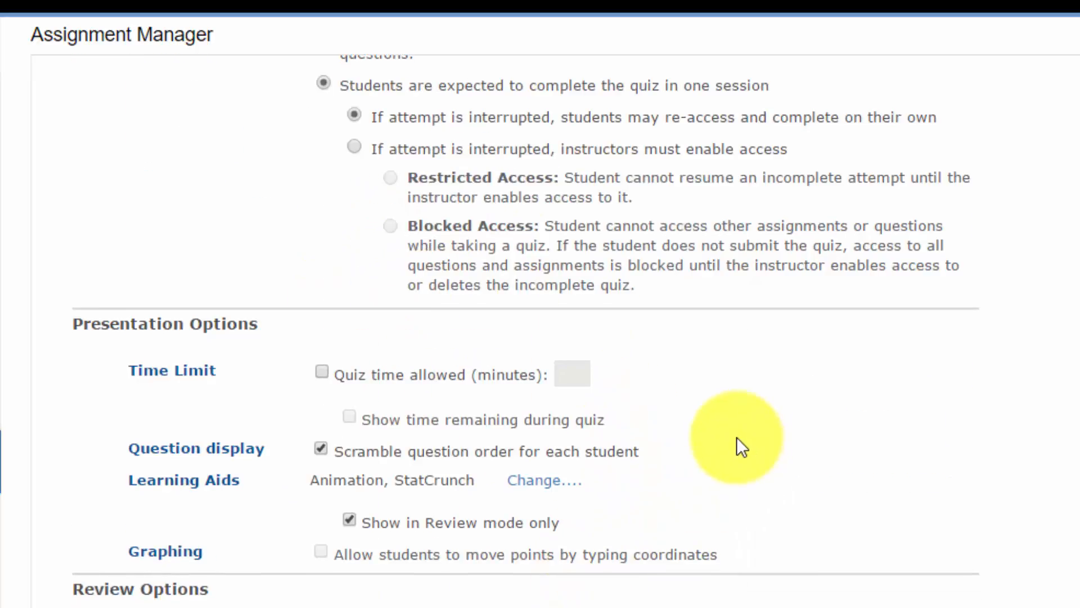
Remove Animation from the quiz's learning aids, keeping only StatCrunch.
scroll(732, 428, down, 2)
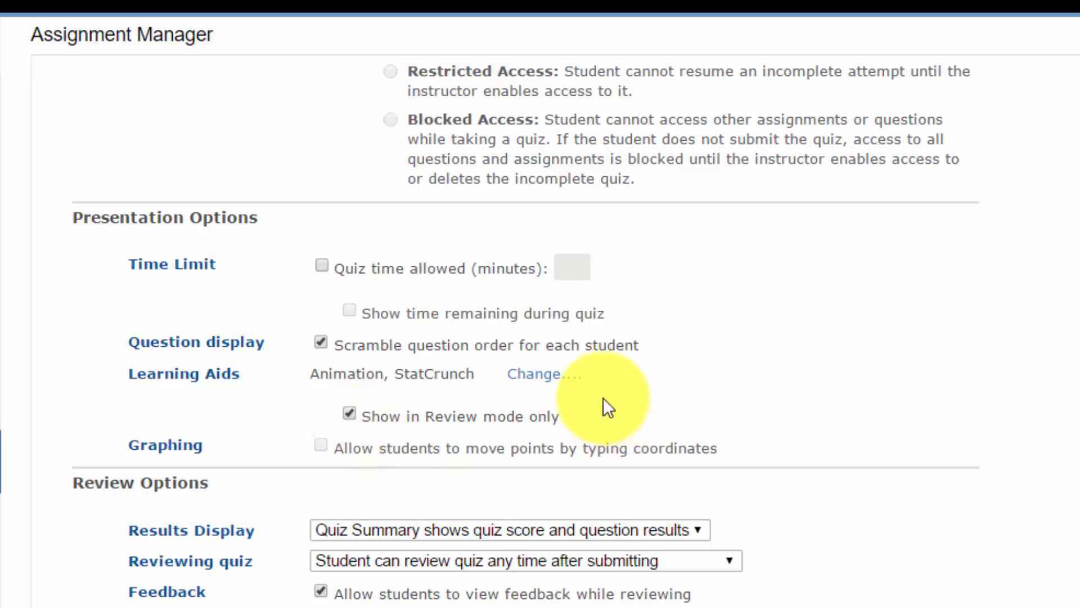
click(551, 374)
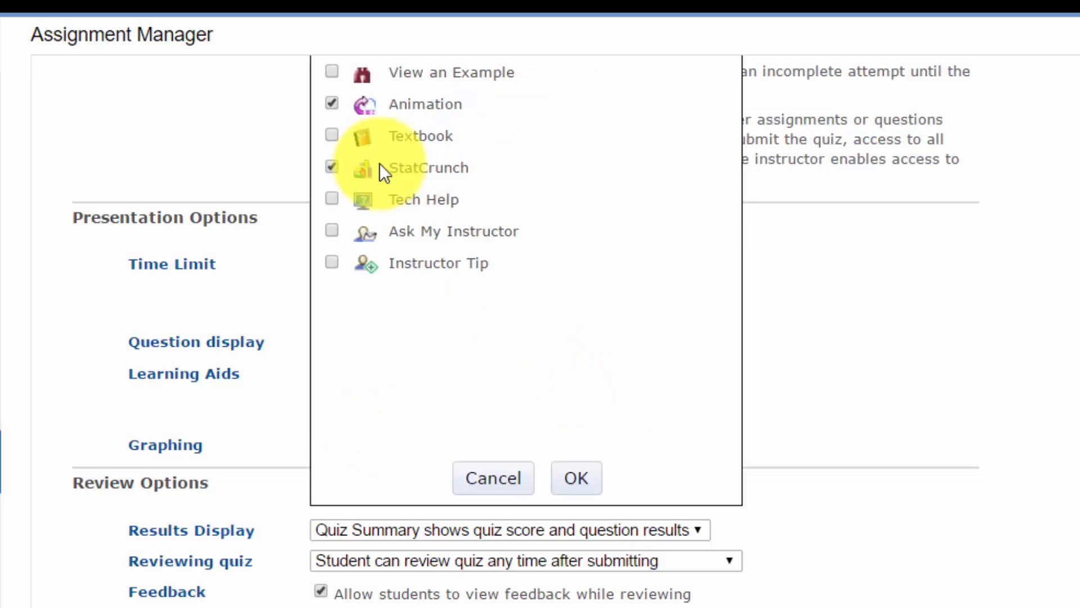
click(330, 104)
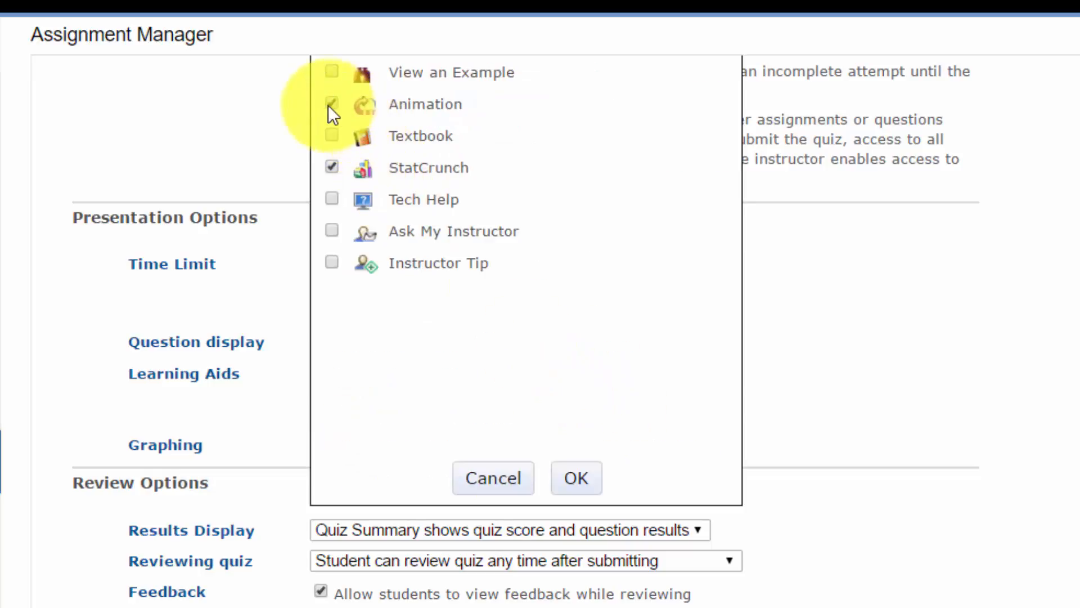
click(574, 479)
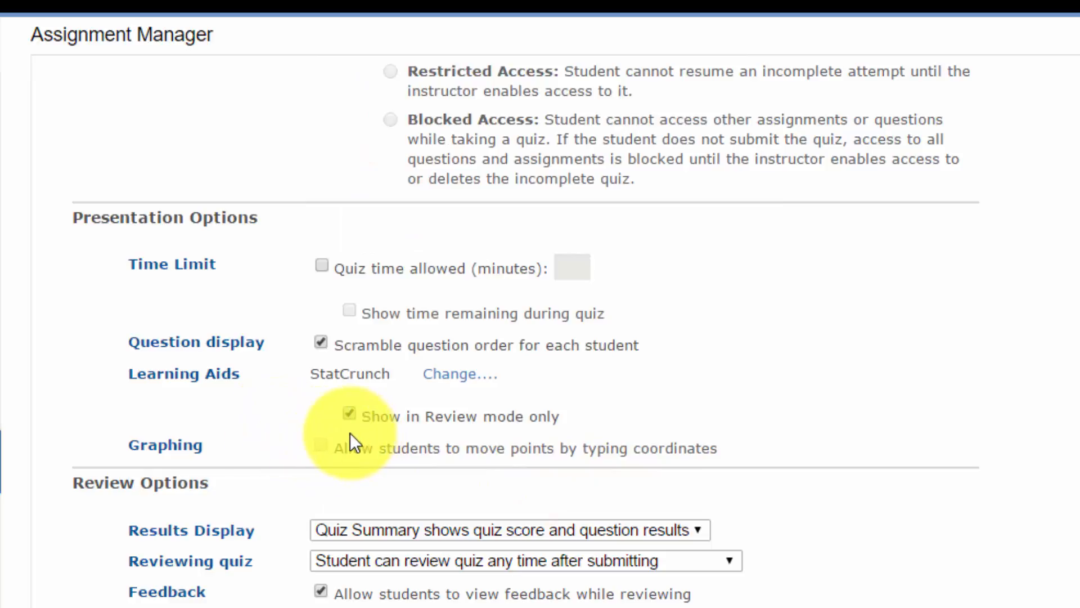
Turn off showing the learning aids in Review mode only and check the quiz's remaining settings.
click(349, 413)
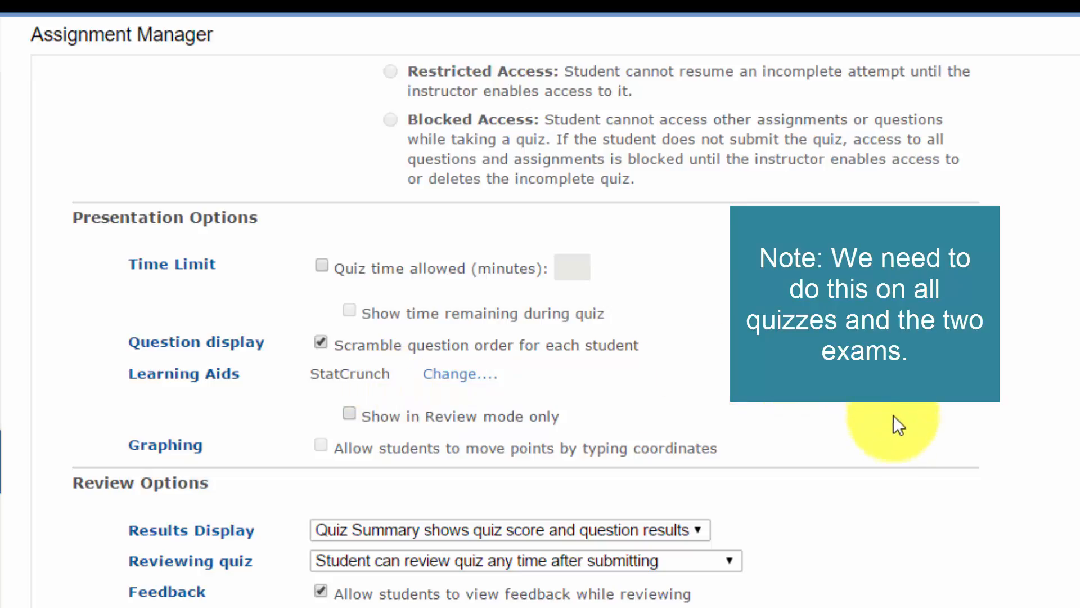
scroll(899, 433, down, 3)
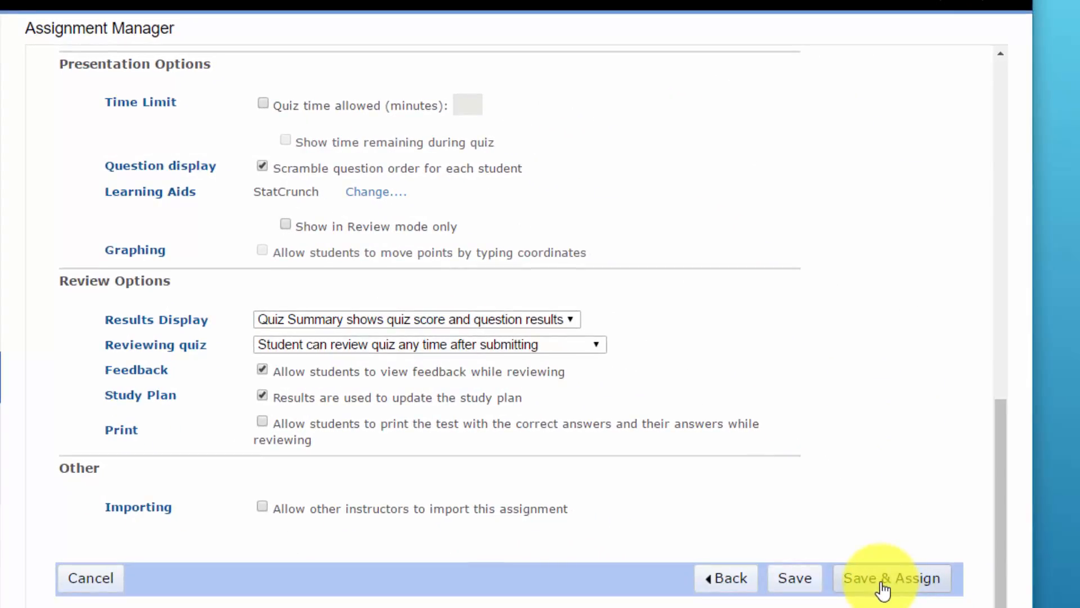
scroll(619, 346, up, 15)
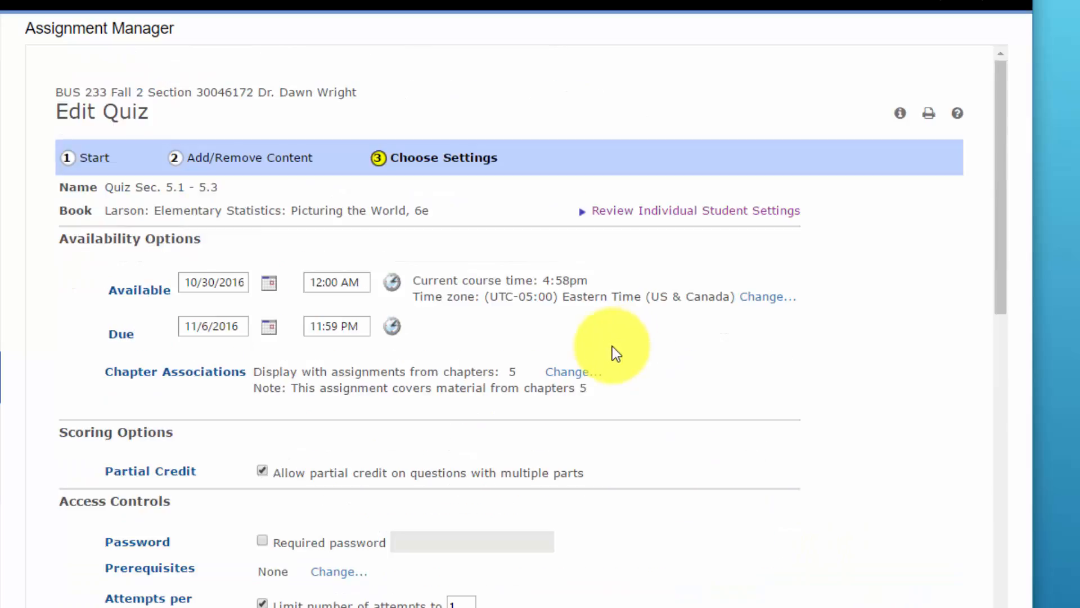
Change the quiz's available date to 10/28/2016 and save the quiz settings.
click(269, 285)
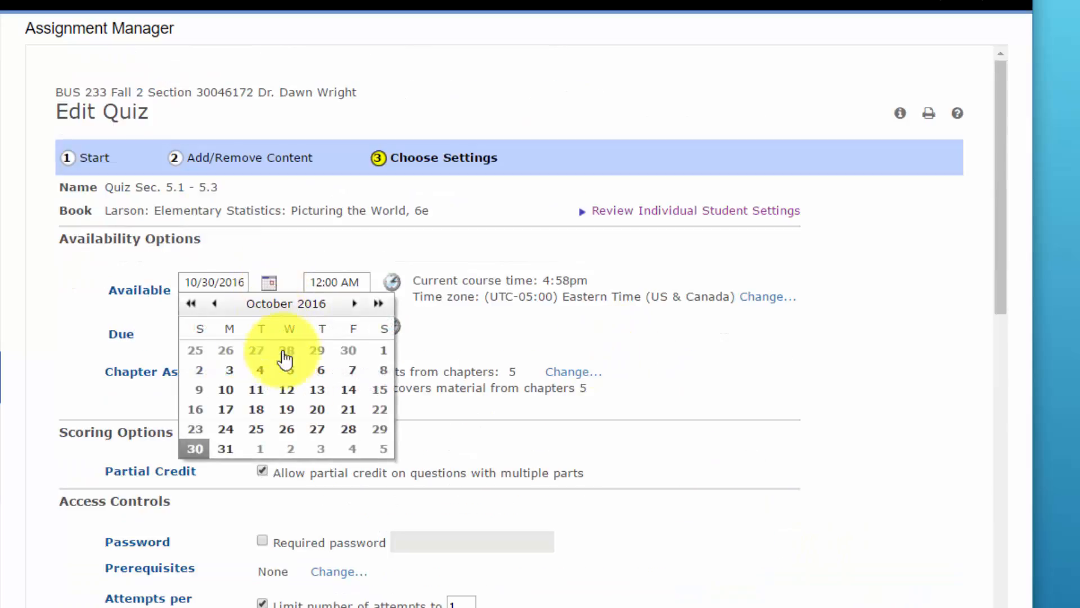
click(347, 431)
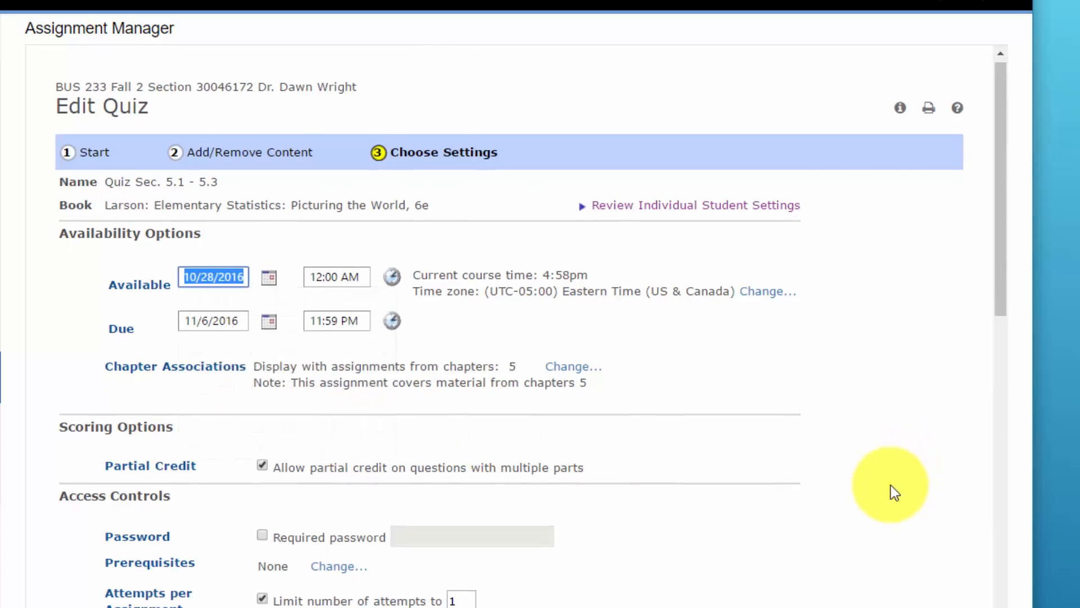
scroll(892, 476, down, 10)
click(905, 575)
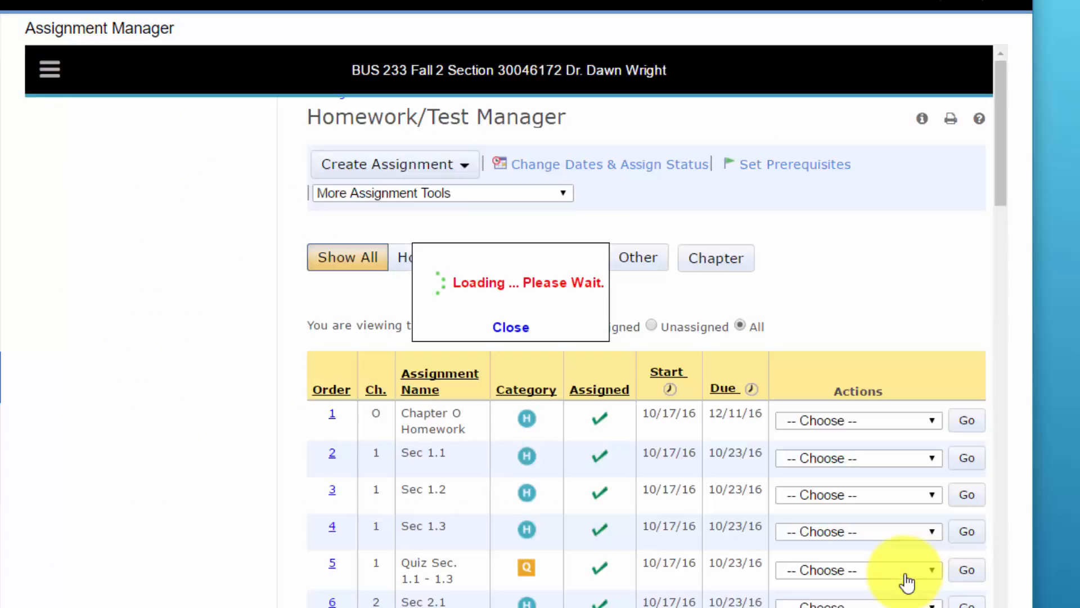
Open Quiz Sec. 5.1 - 5.3 from the course's Quizzes & Tests page and start the test.
click(555, 55)
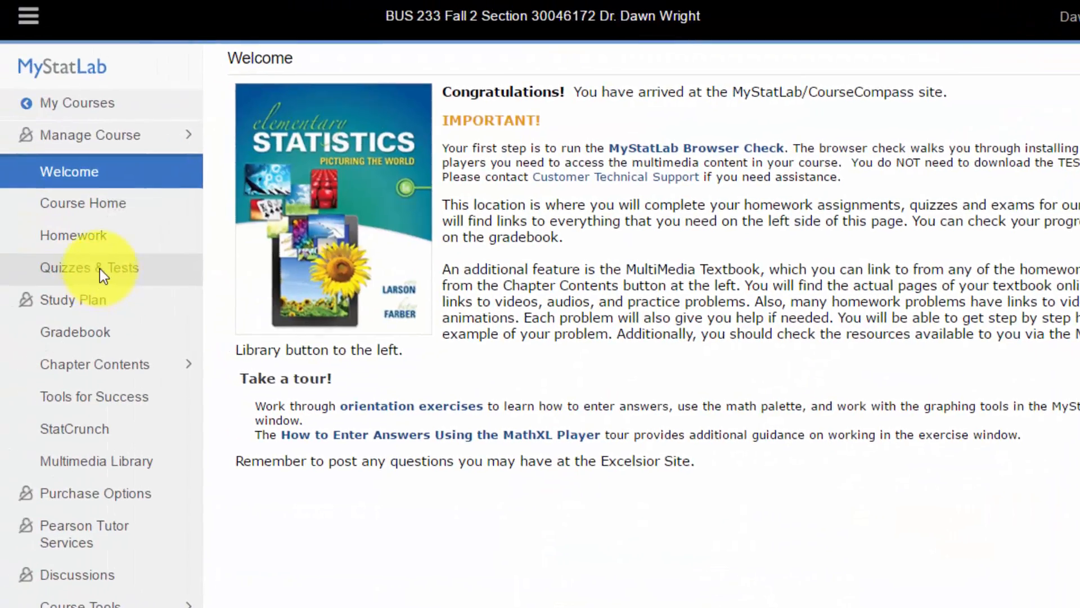
click(100, 272)
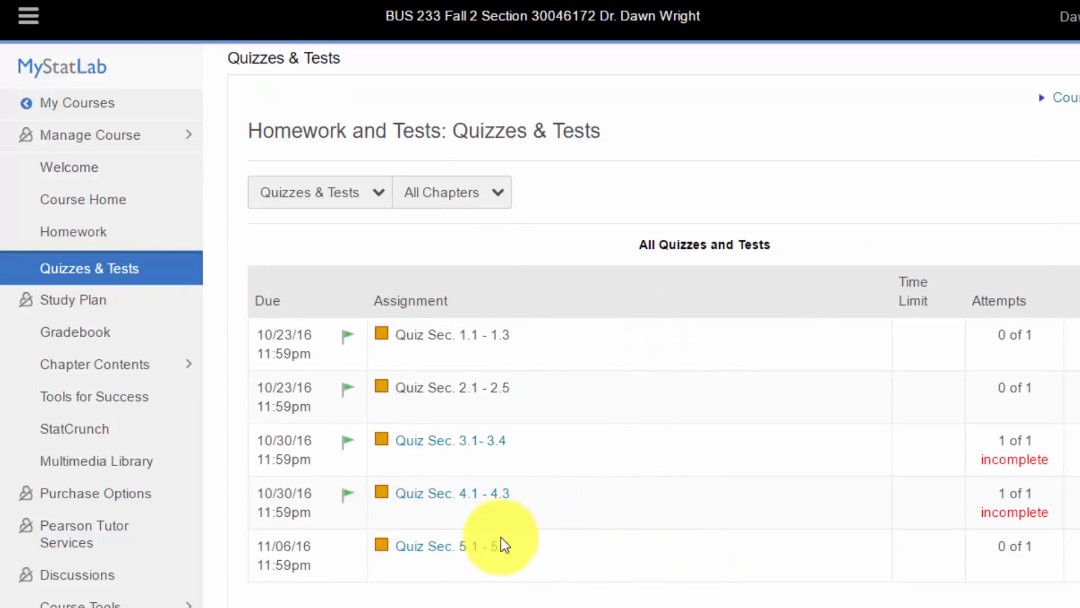
click(456, 547)
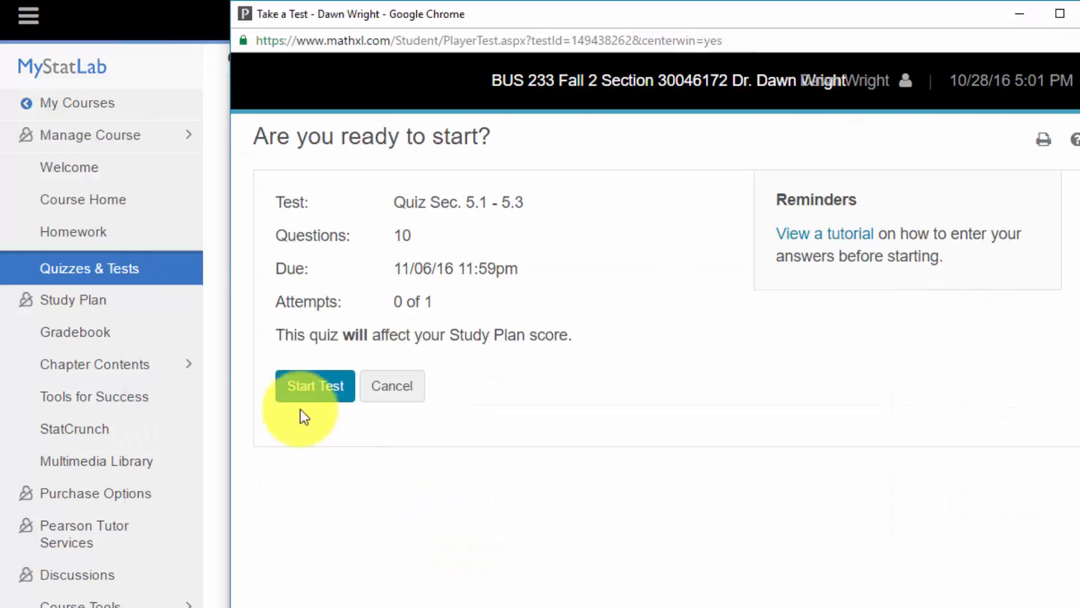
click(314, 388)
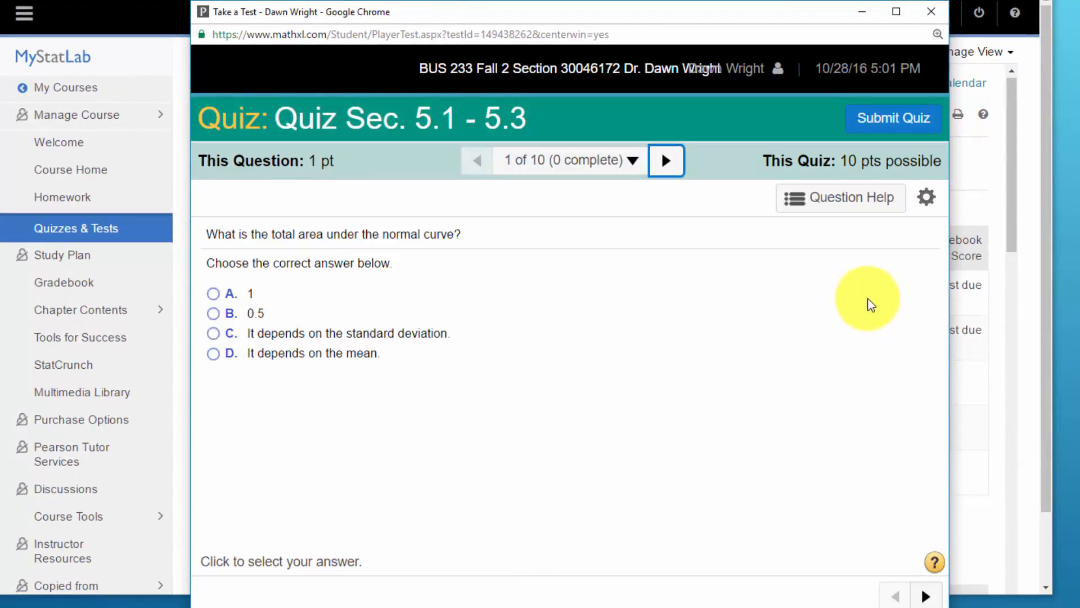
Check the Question Help options on question 1, browse forward to question 4 and return to question 1.
click(840, 205)
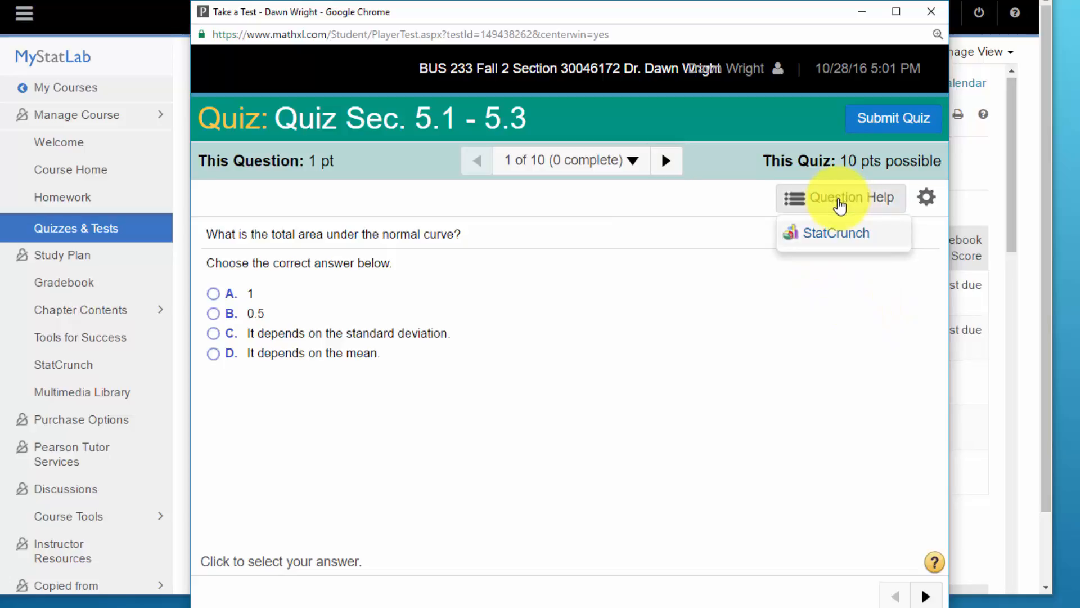
click(666, 160)
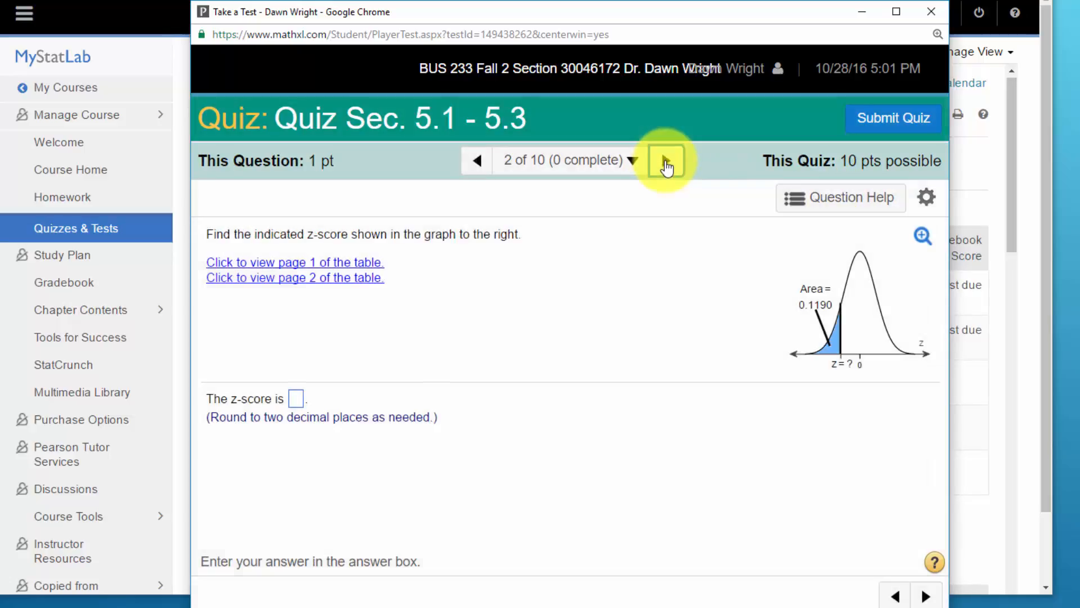
click(666, 163)
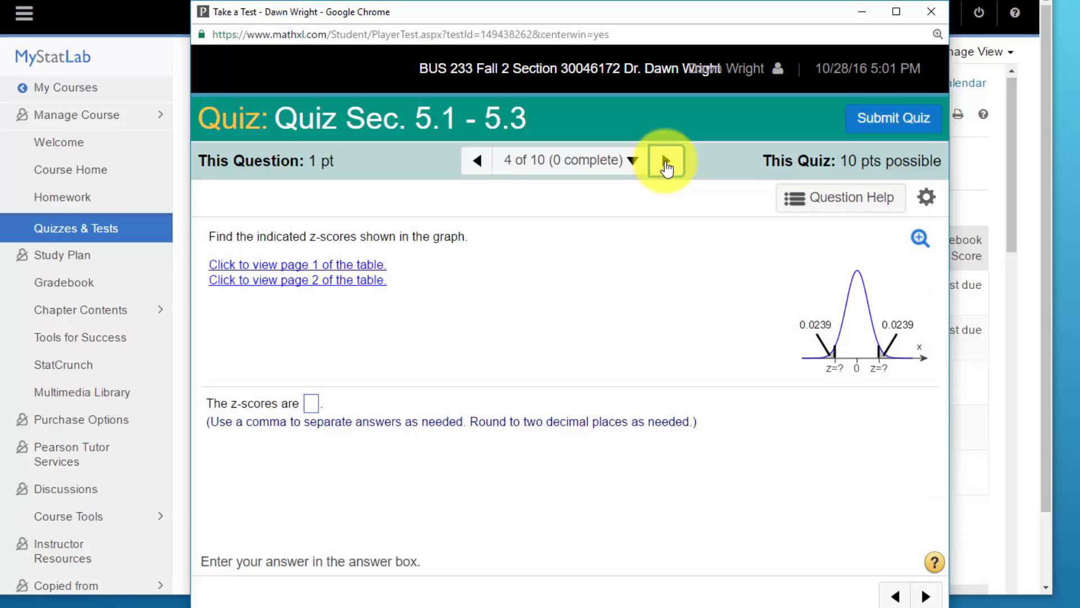
click(478, 162)
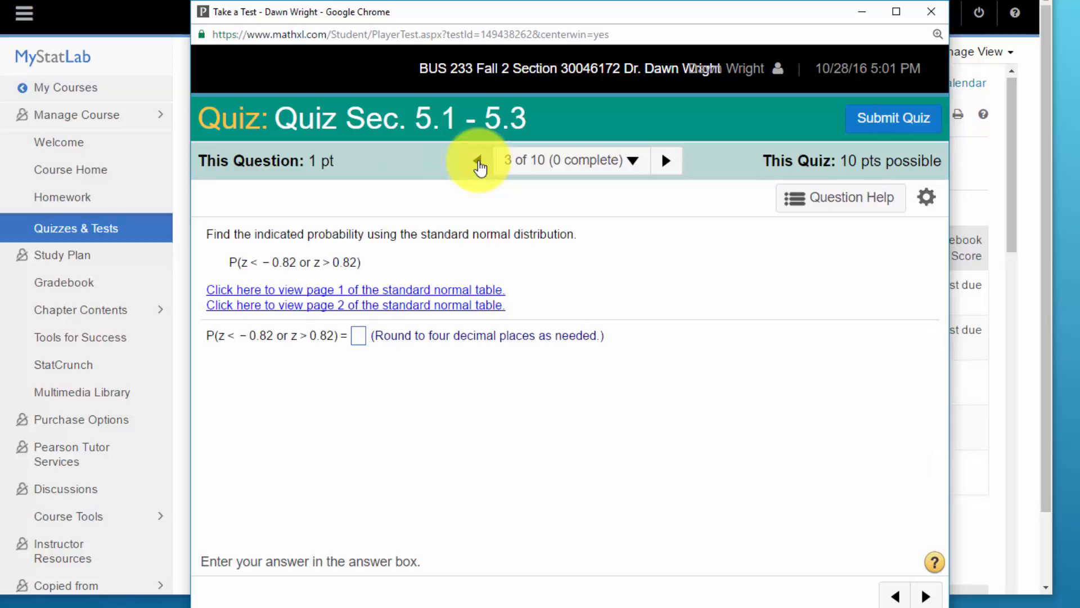
click(477, 163)
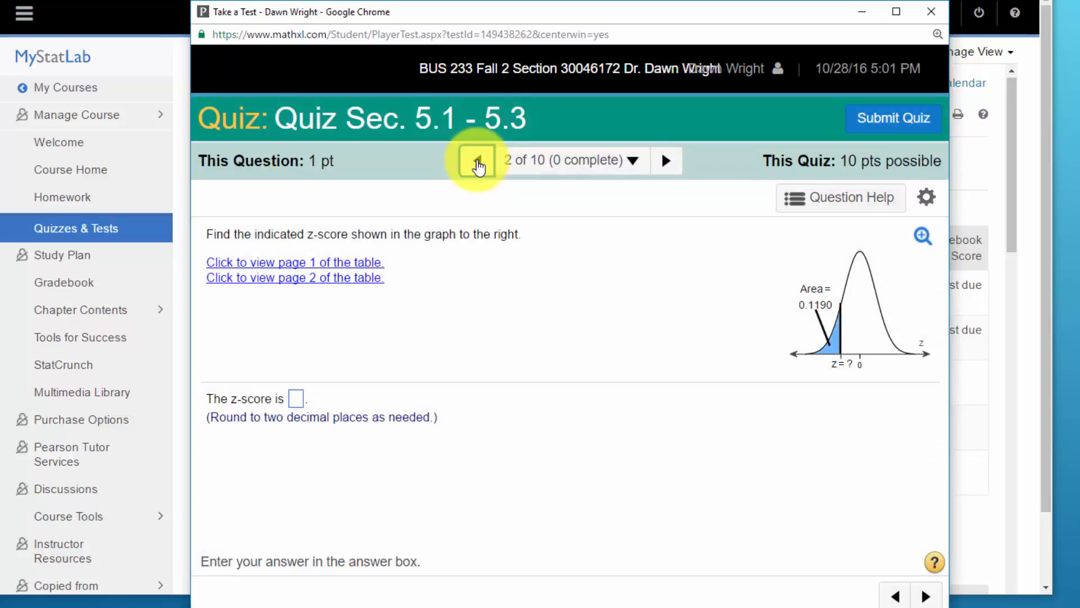
click(478, 163)
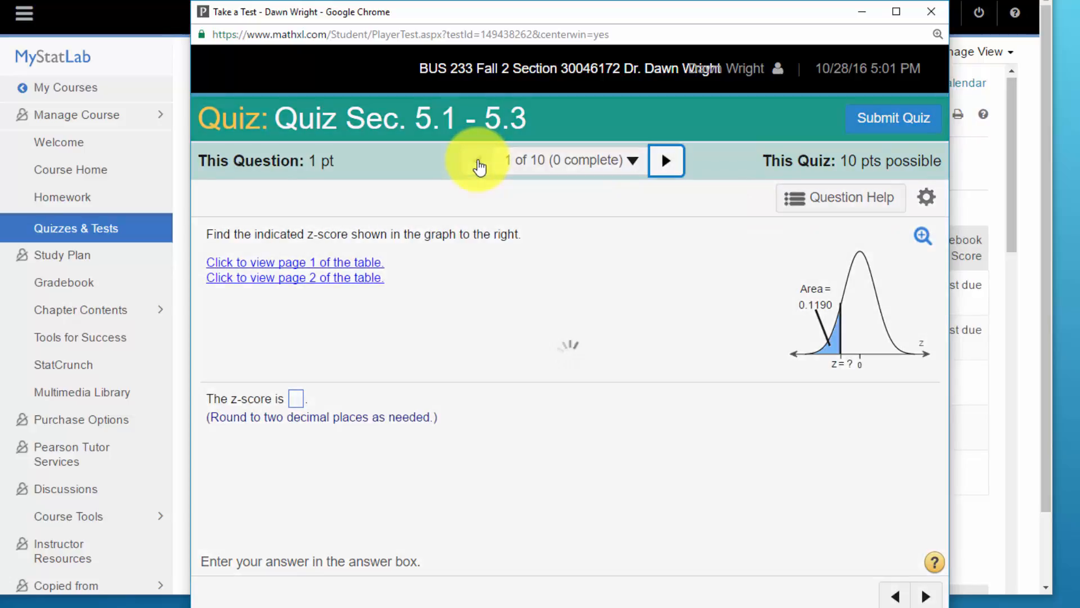
Advance to question 5 of the quiz and open the export options for its tire life span data.
click(666, 162)
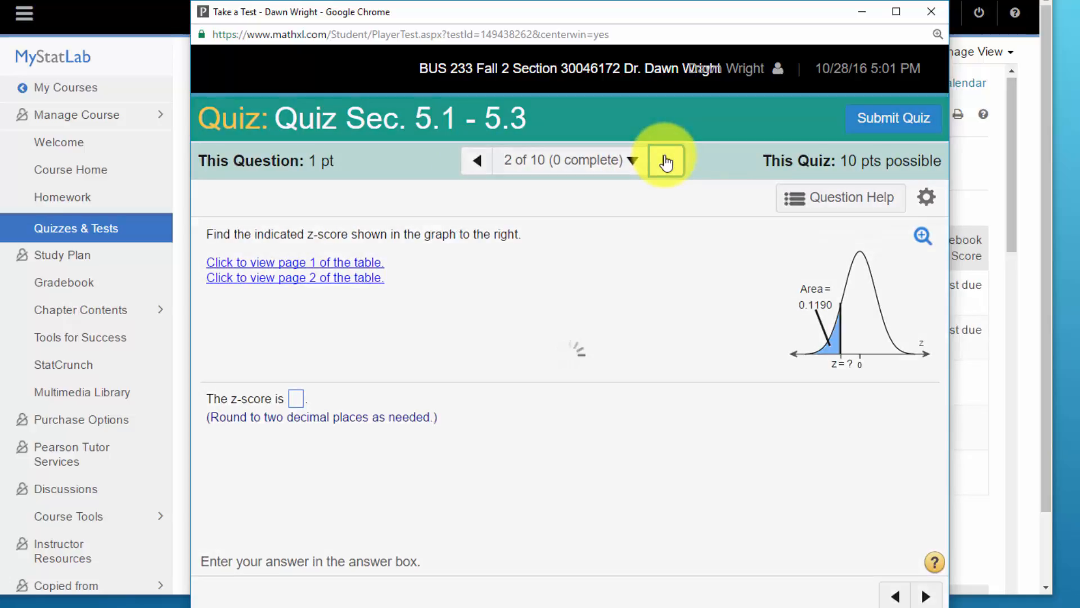
click(666, 162)
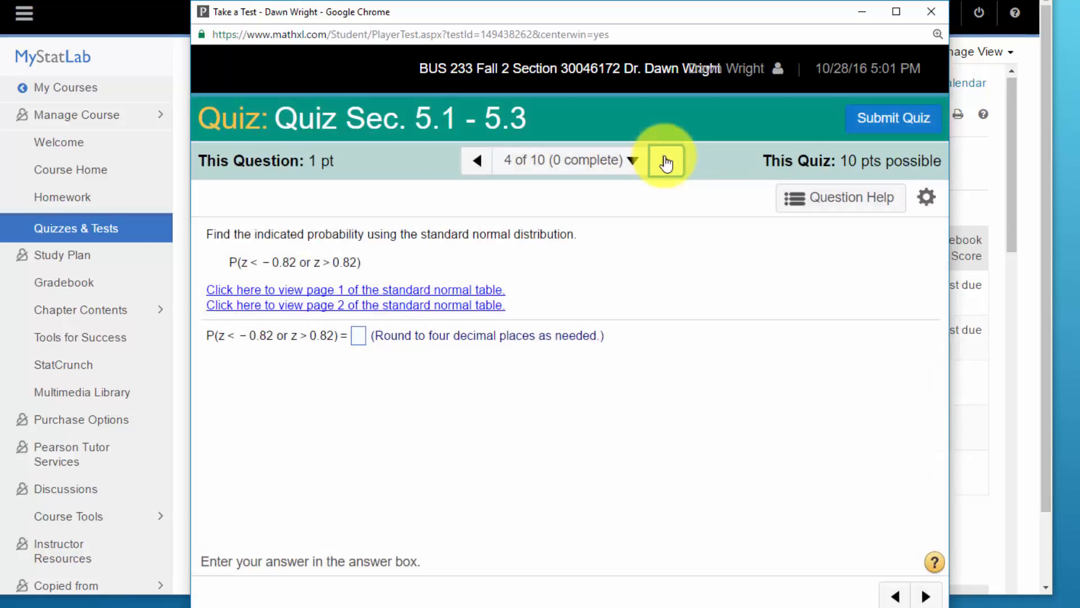
click(666, 162)
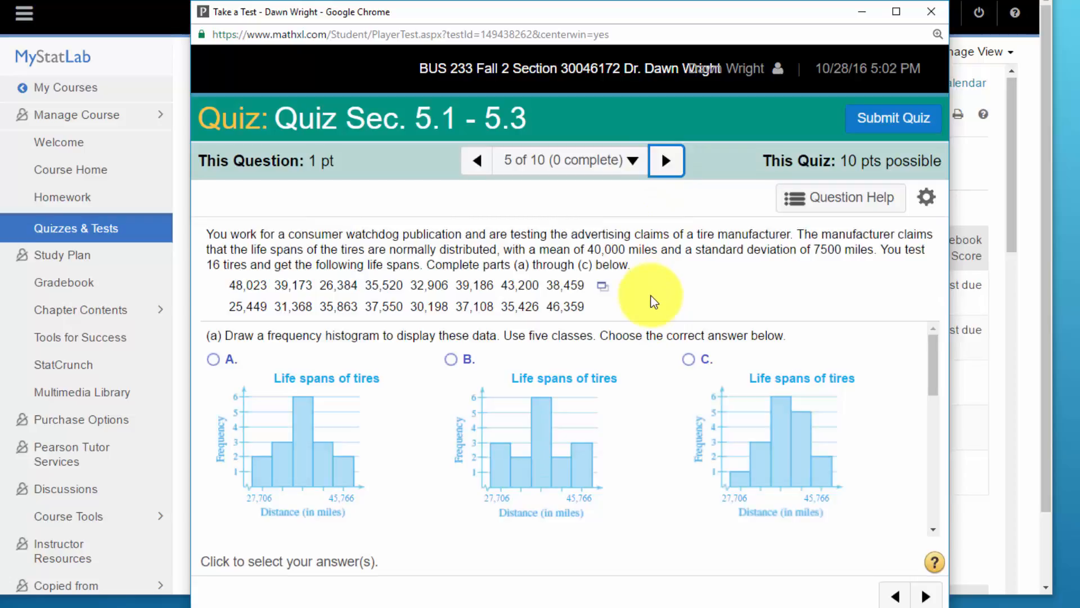
click(602, 287)
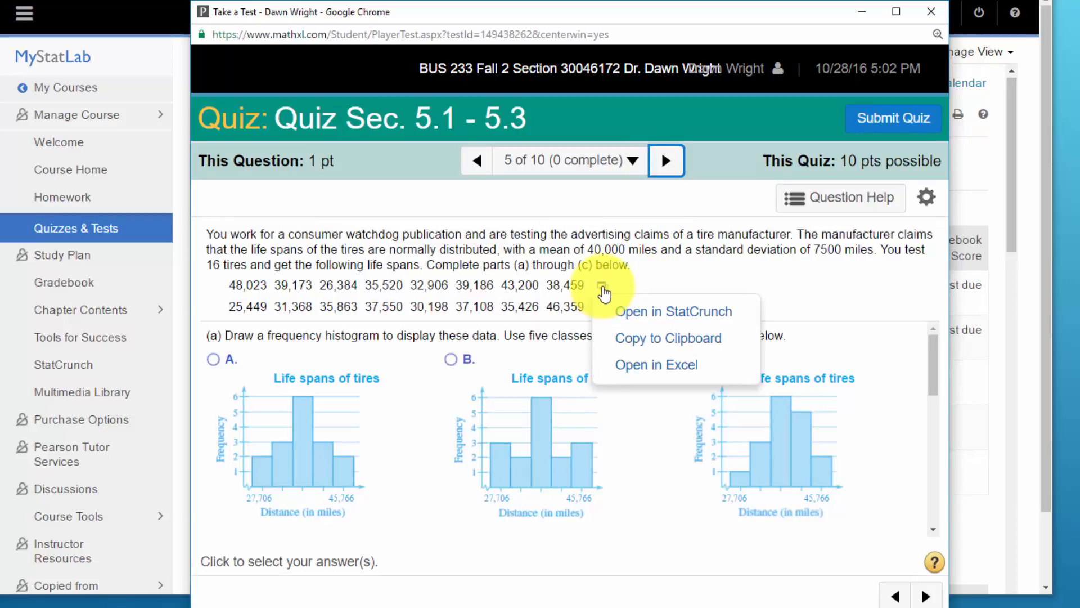